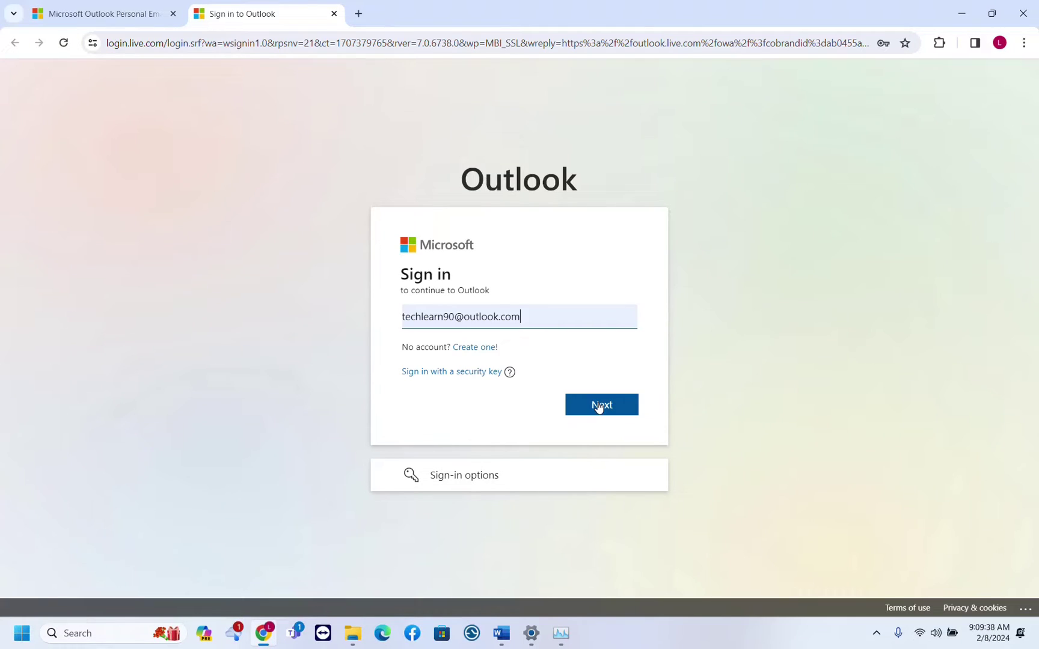
# Sign in to the Outlook account with its email and password, declining to stay signed in.
pyautogui.click(598, 407)
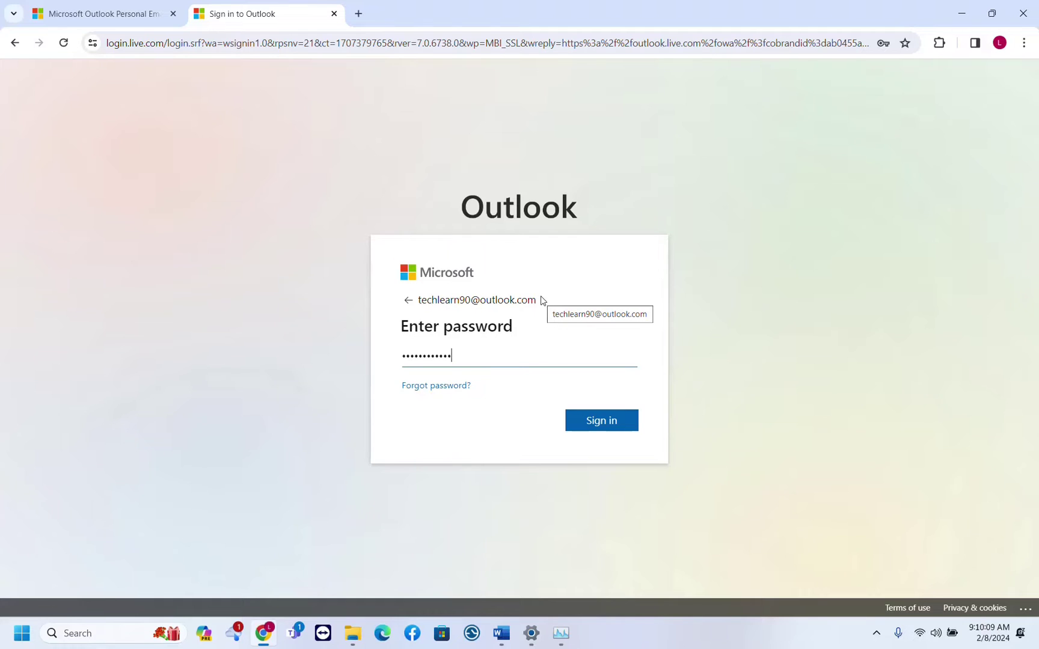
pyautogui.press('Return')
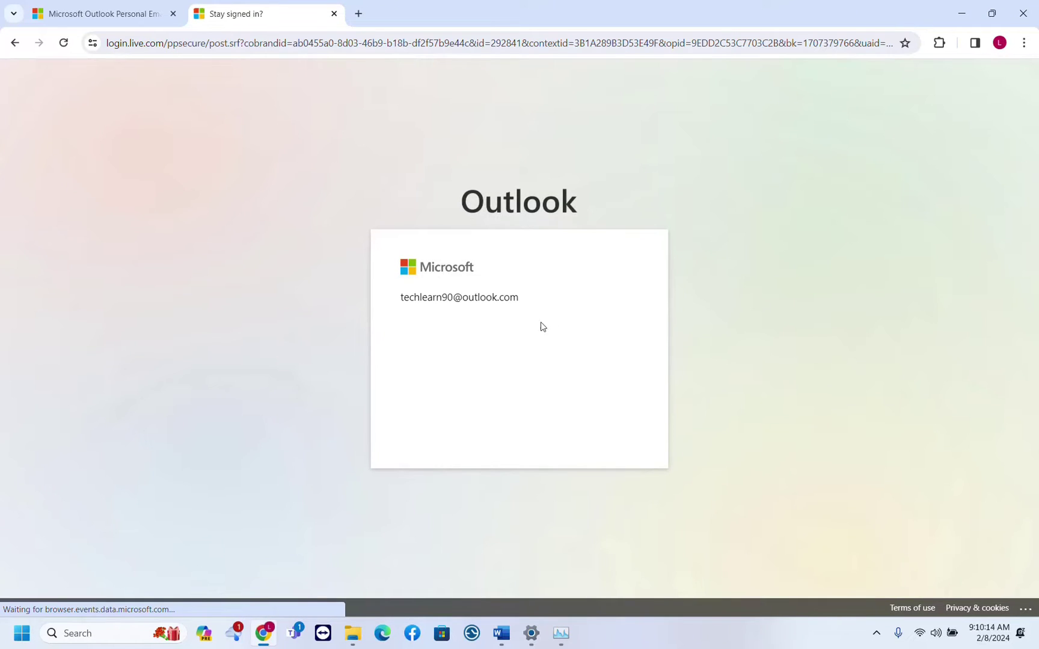
pyautogui.click(512, 431)
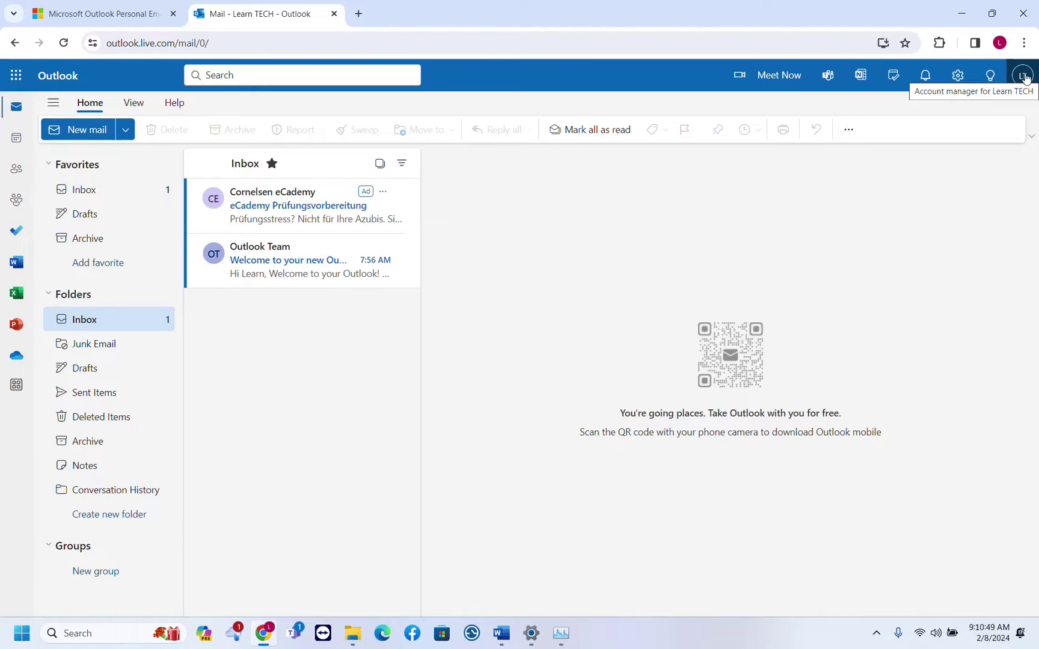
# Open My profile from the account avatar and choose Close account under Account info.
pyautogui.click(1025, 76)
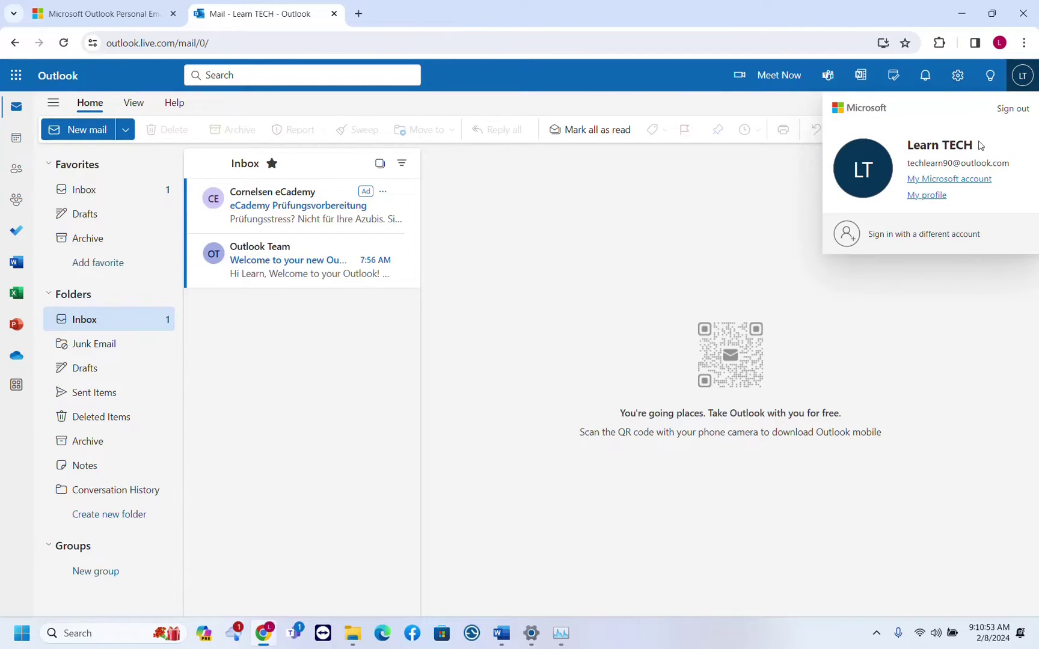
pyautogui.click(902, 196)
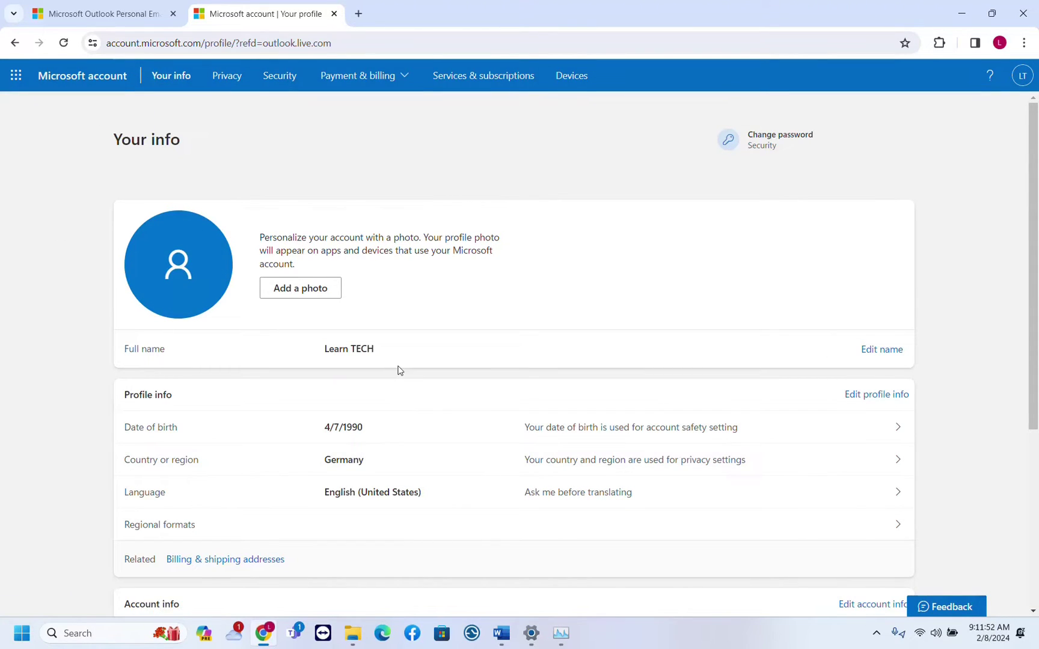
pyautogui.click(170, 80)
pyautogui.scroll(-3, 306, 394)
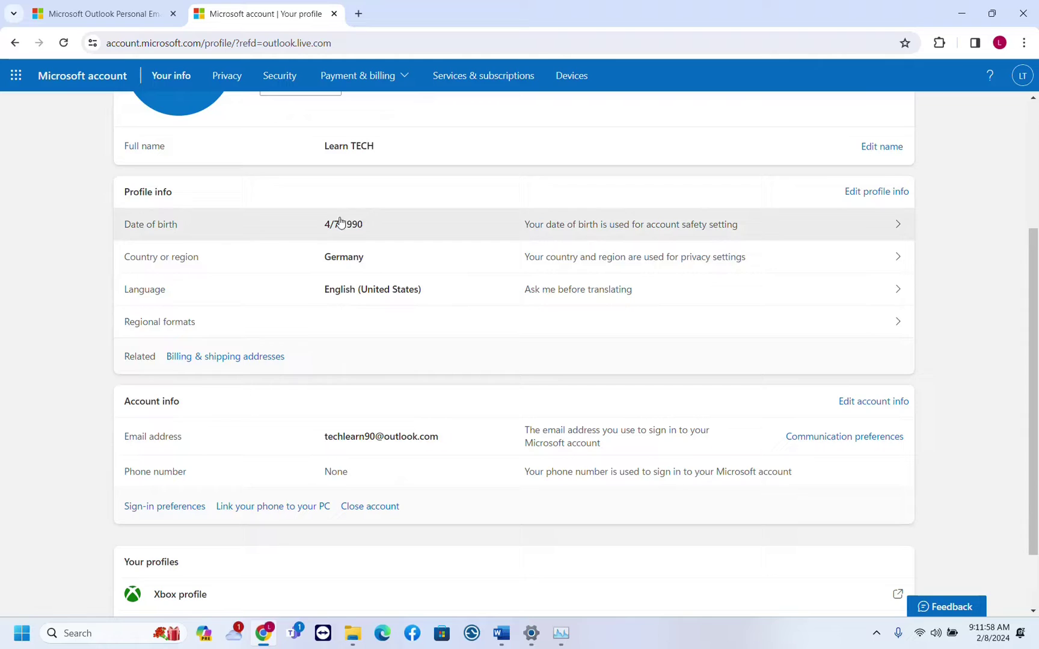
pyautogui.scroll(-1, 227, 419)
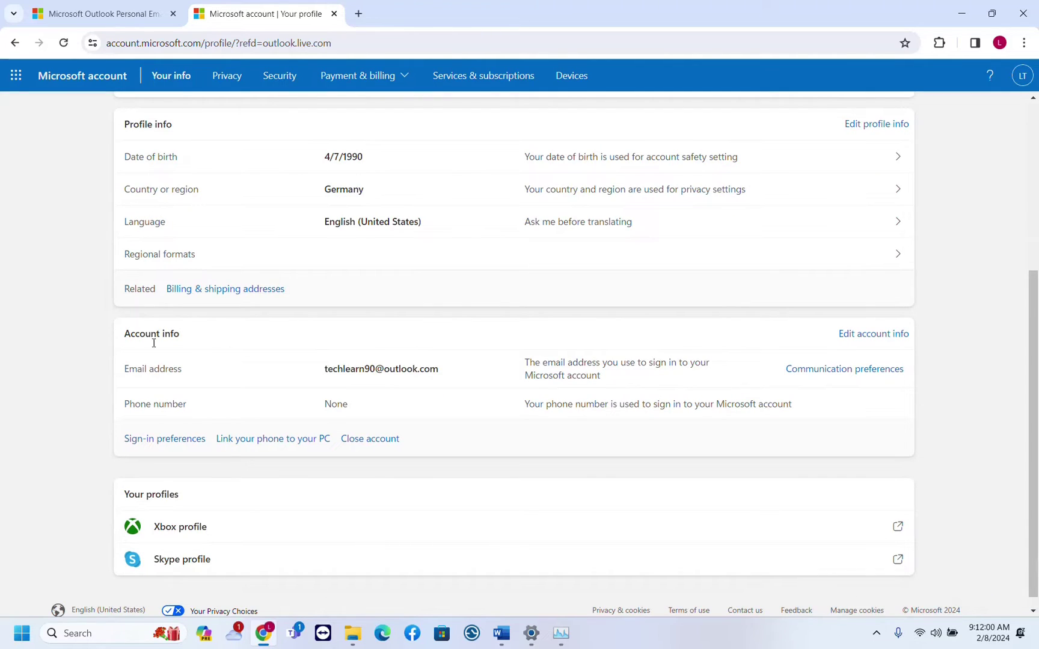
pyautogui.click(367, 439)
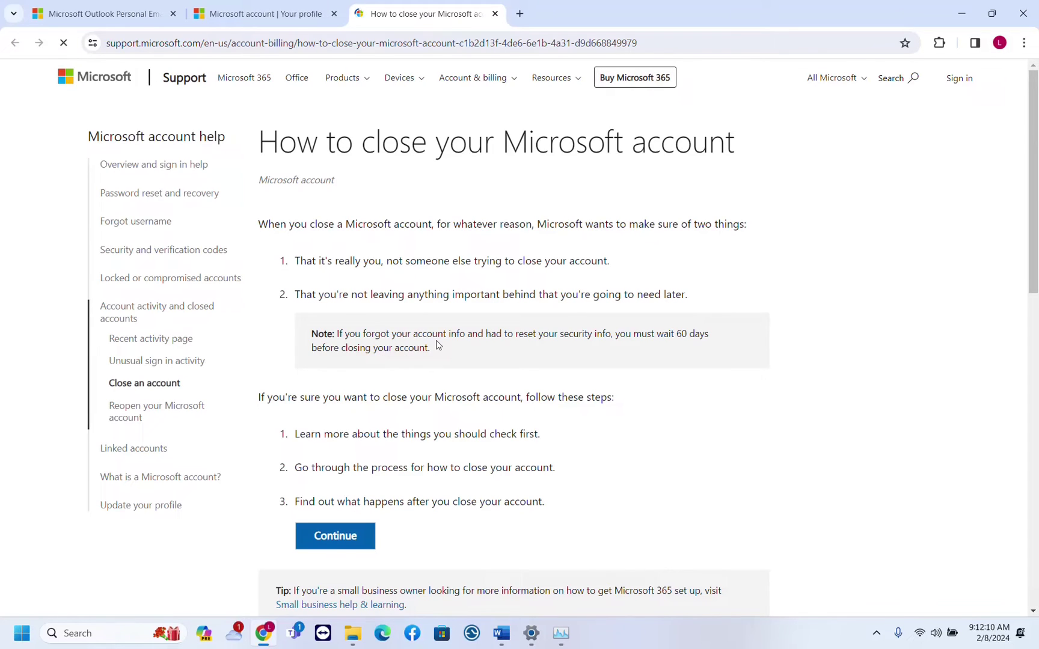
# Continue from the closing article to the Contact Microsoft Support page and scroll to its options.
pyautogui.scroll(-1, 414, 358)
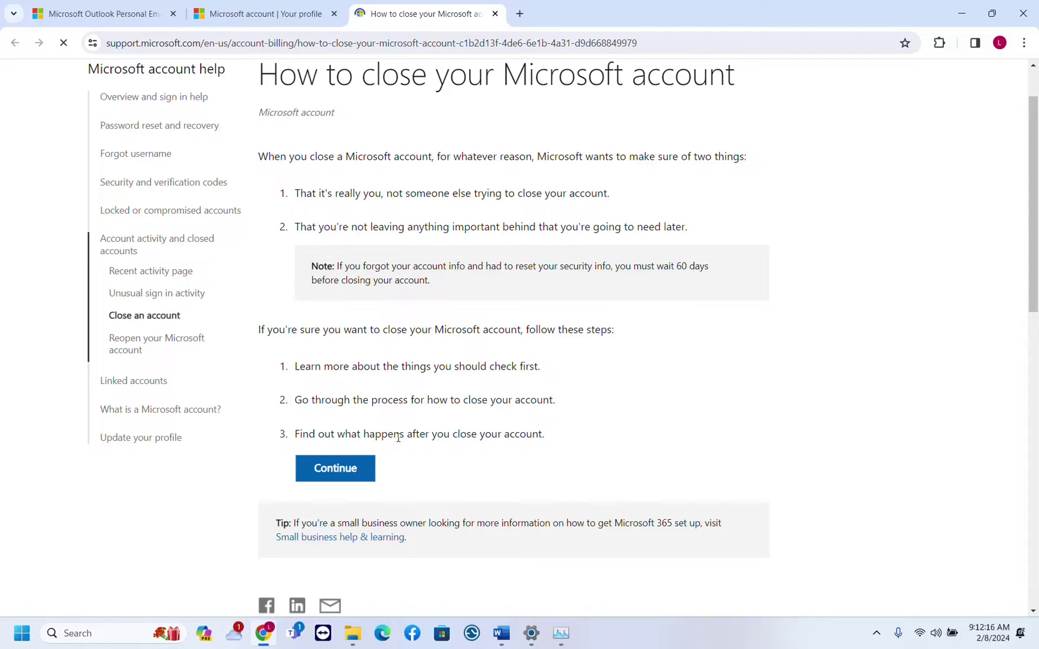
pyautogui.click(352, 475)
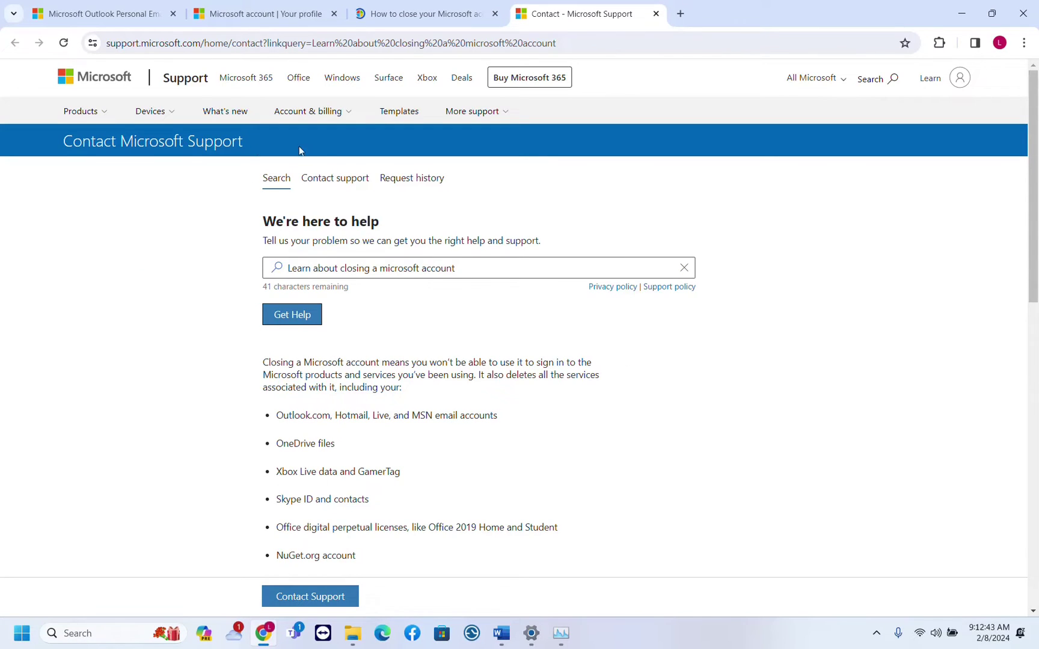
pyautogui.scroll(-2, 566, 381)
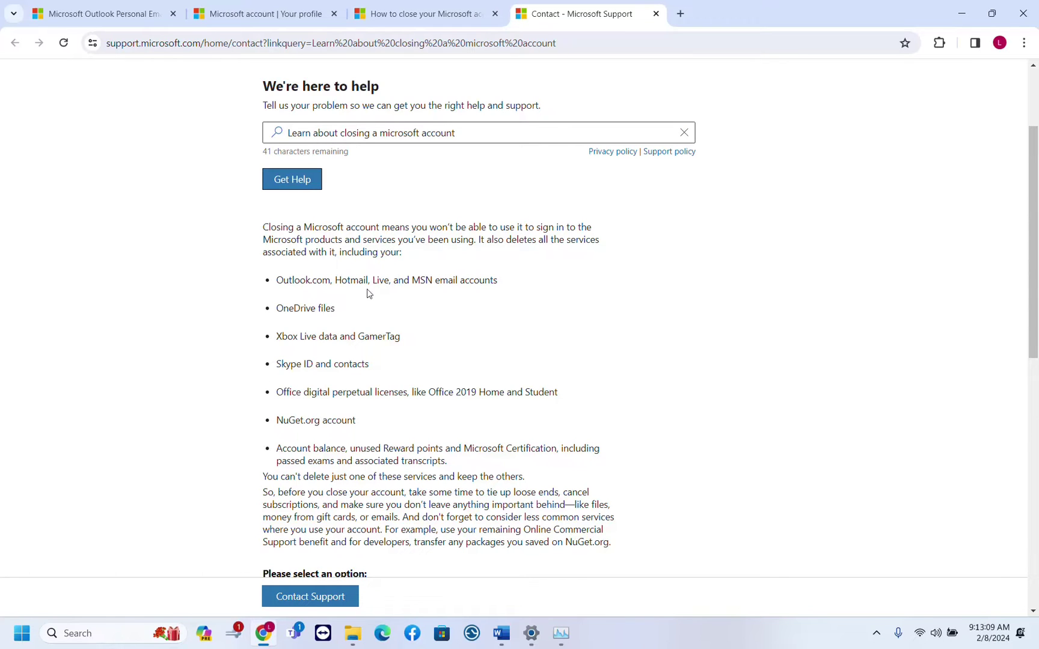
pyautogui.scroll(-2, 359, 296)
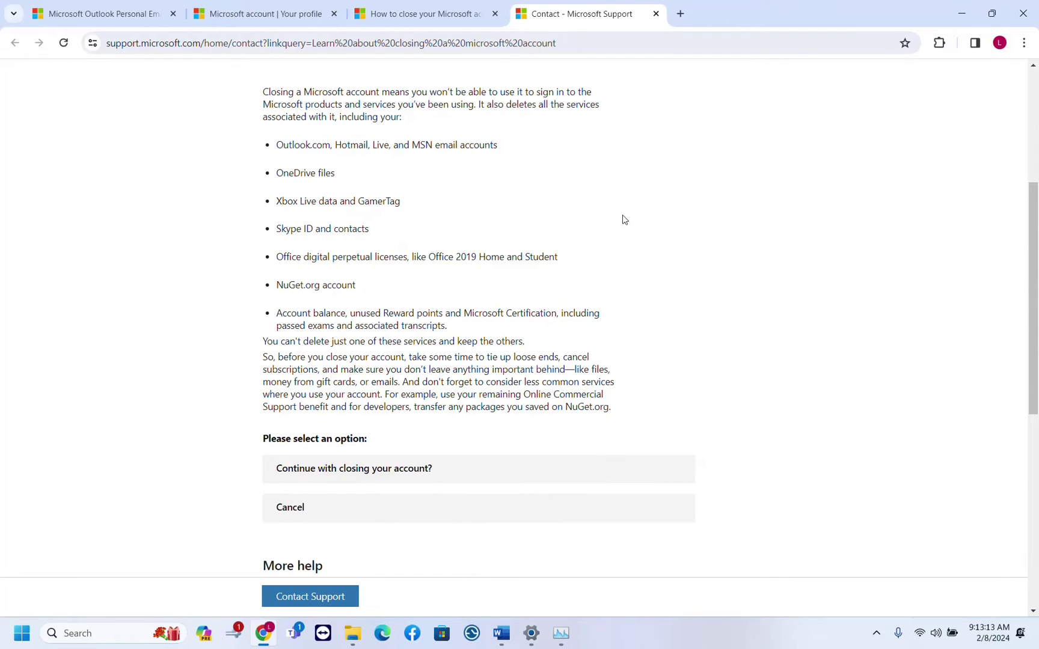
pyautogui.scroll(-2, 366, 289)
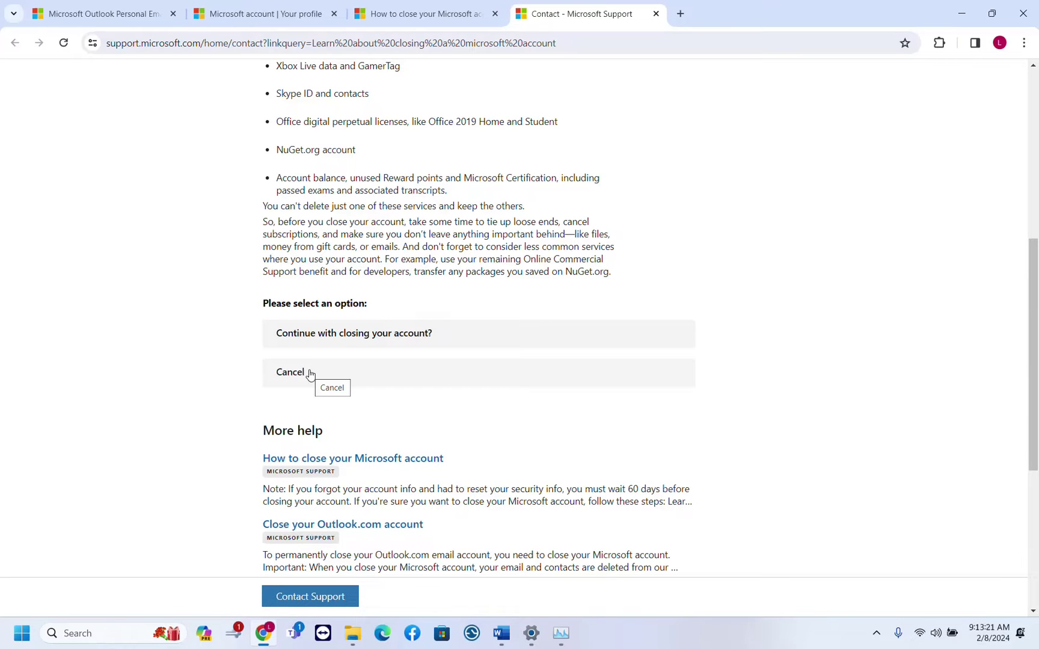
# Confirm continuing the closure twice to reach the security-info prompt with an alternate email.
pyautogui.click(346, 340)
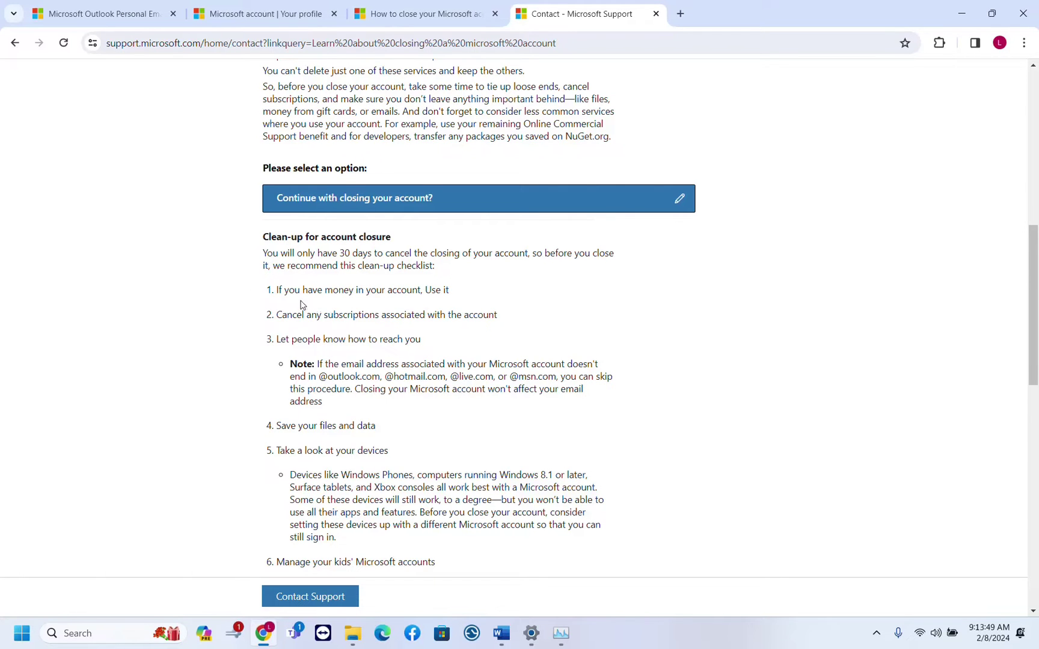
pyautogui.scroll(-1, 296, 334)
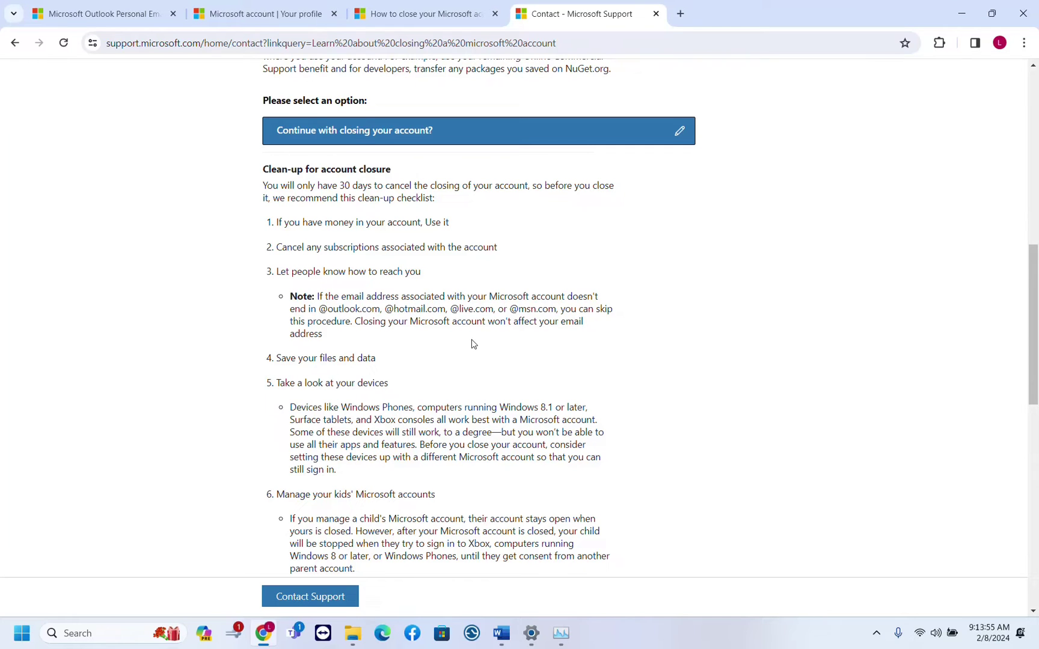
pyautogui.scroll(-4, 469, 344)
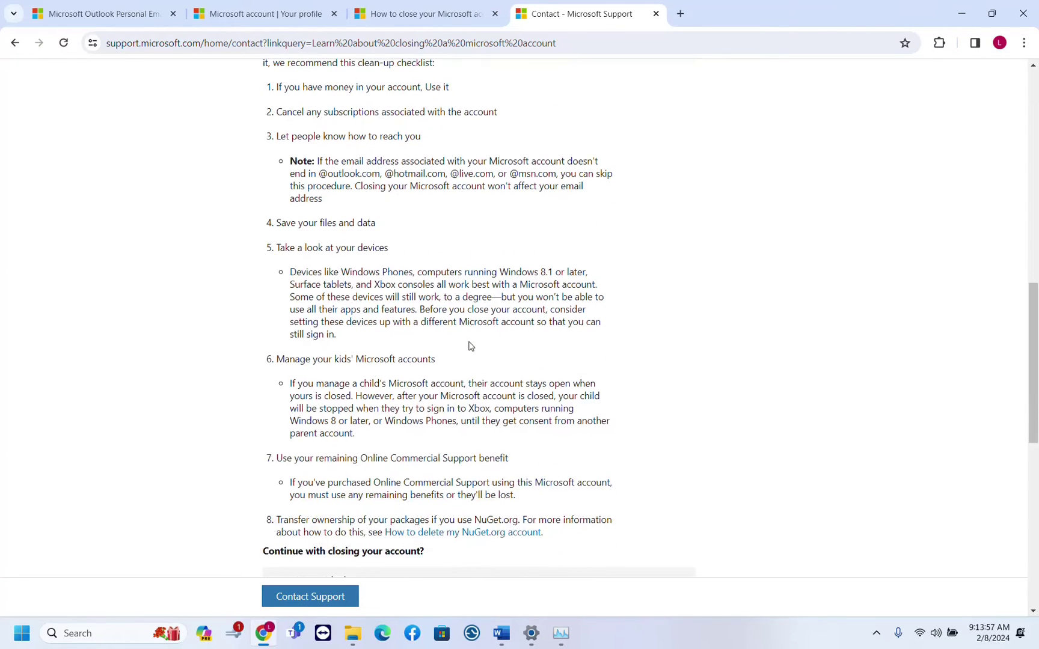
pyautogui.click(388, 453)
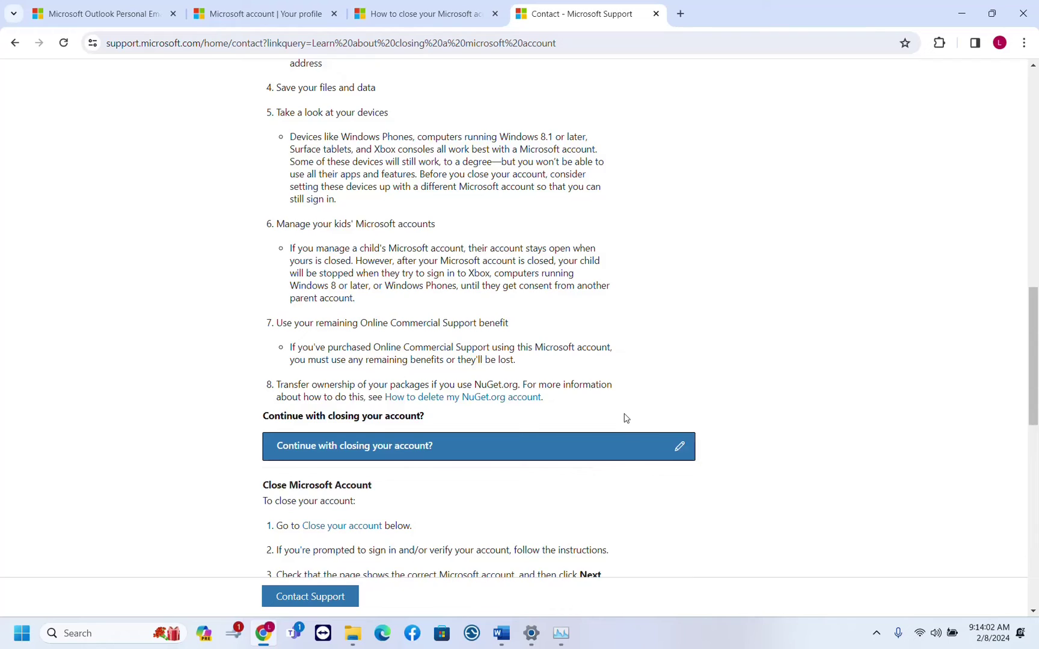
pyautogui.scroll(-3, 623, 419)
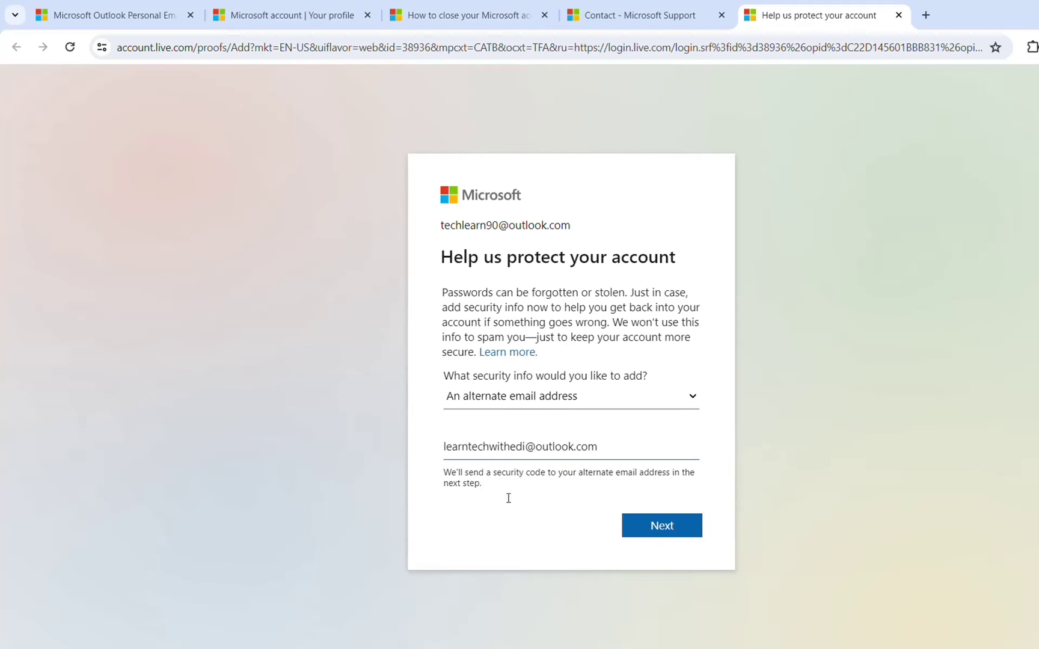
# Submit the alternate email, then copy the security code from Outlook and submit it.
pyautogui.click(653, 529)
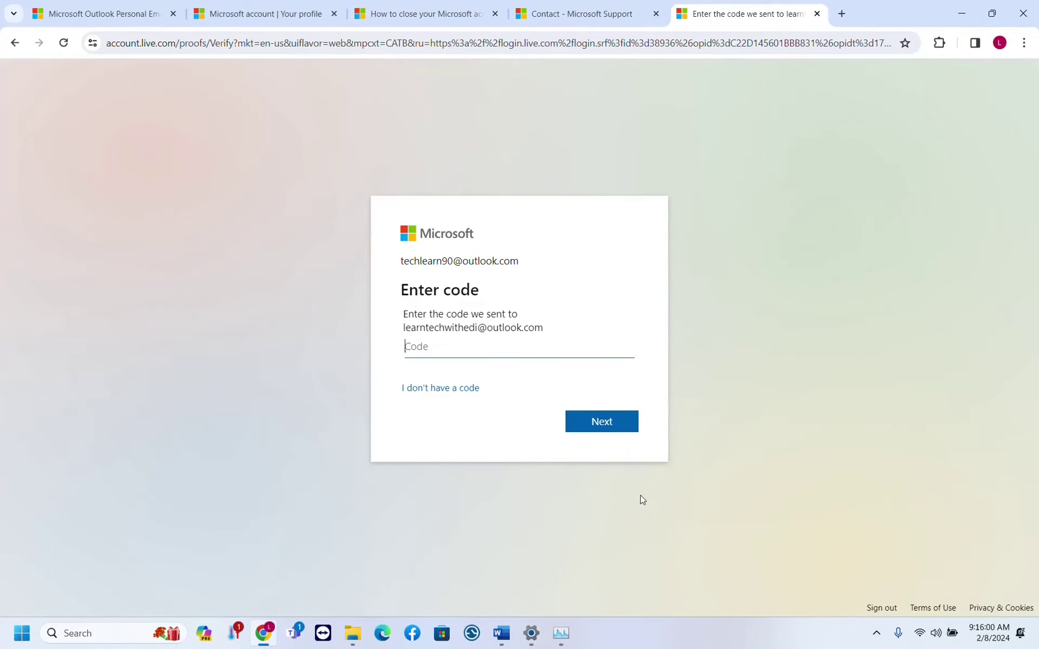
pyautogui.click(81, 633)
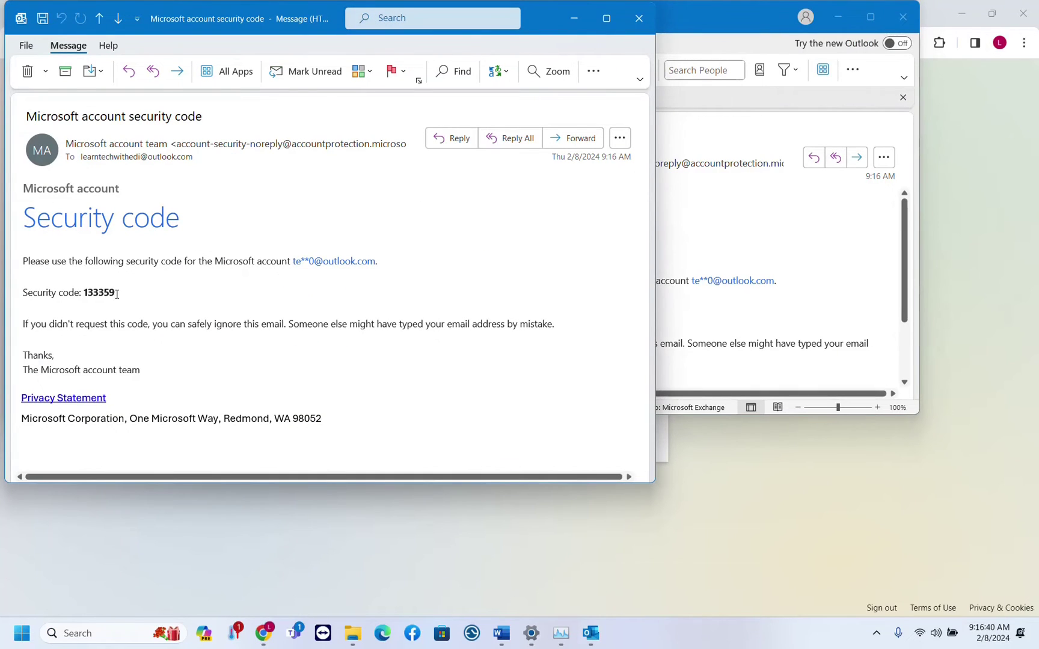
pyautogui.moveTo(84, 292); pyautogui.dragTo(117, 292)
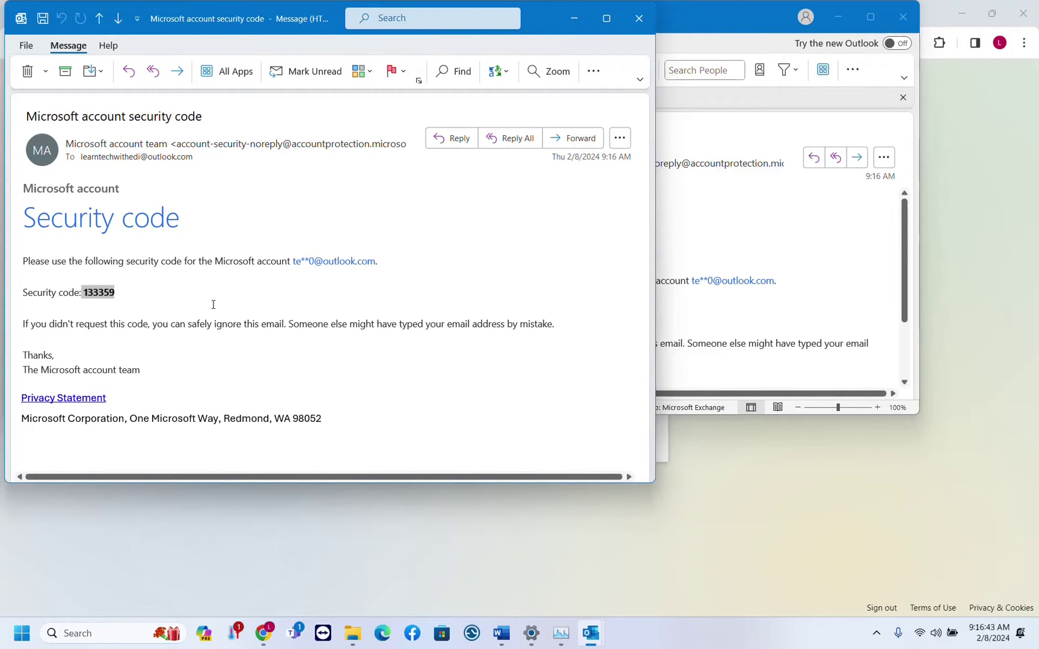
pyautogui.click(269, 628)
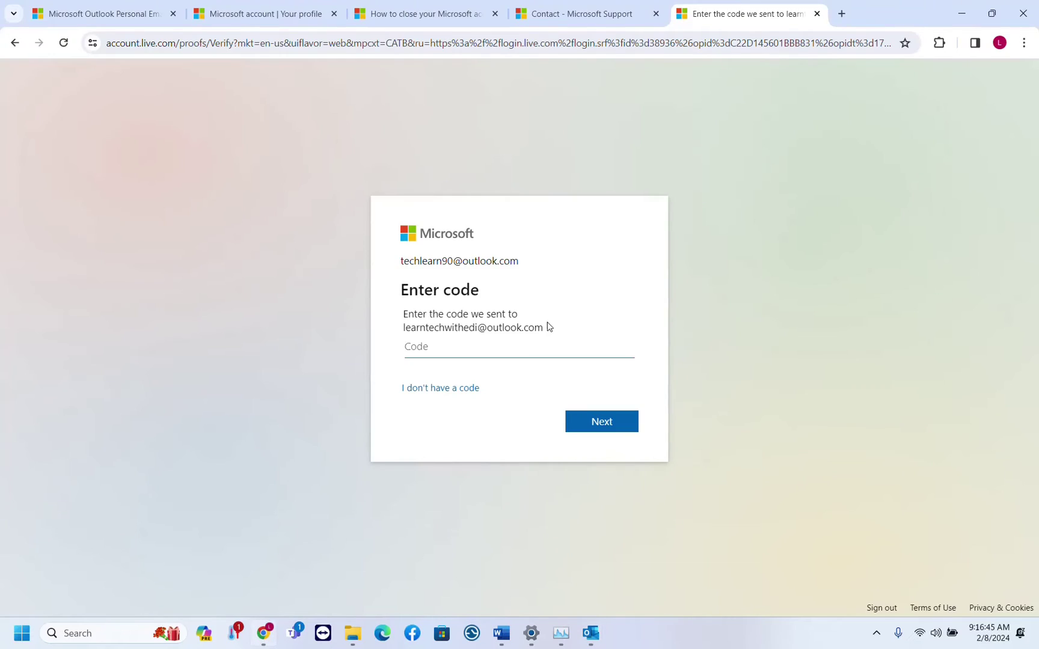
pyautogui.hotkey('ctrl', 'v')
pyautogui.click(617, 420)
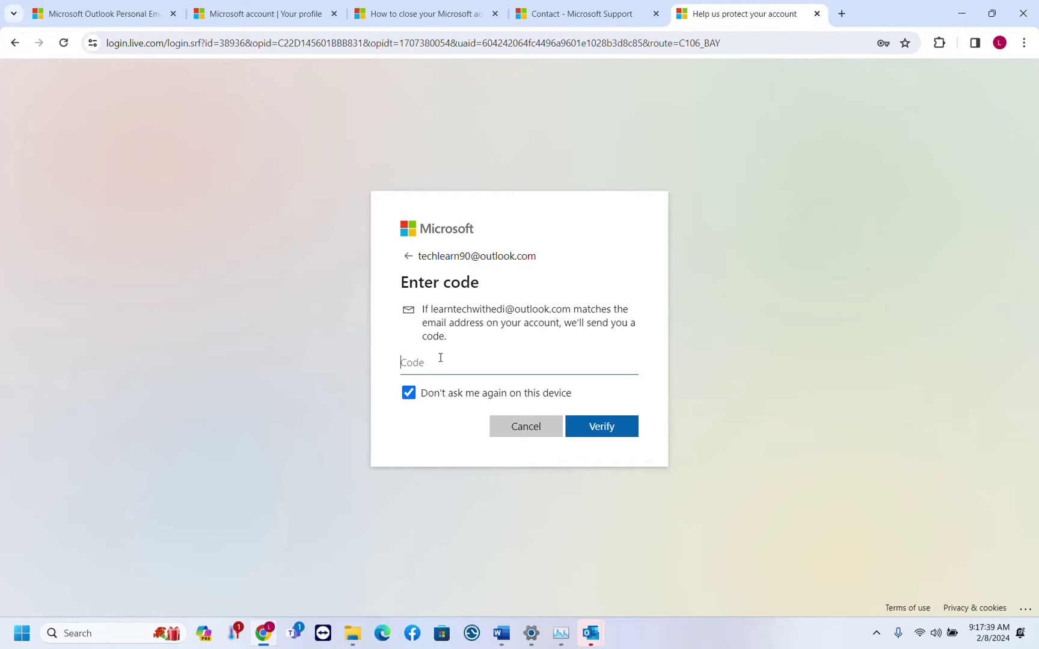
# Paste the second verification code, correct its last digit, and verify it.
pyautogui.hotkey('ctrl', 'v')
pyautogui.press('BackSpace')
pyautogui.write('1')
pyautogui.click(612, 428)
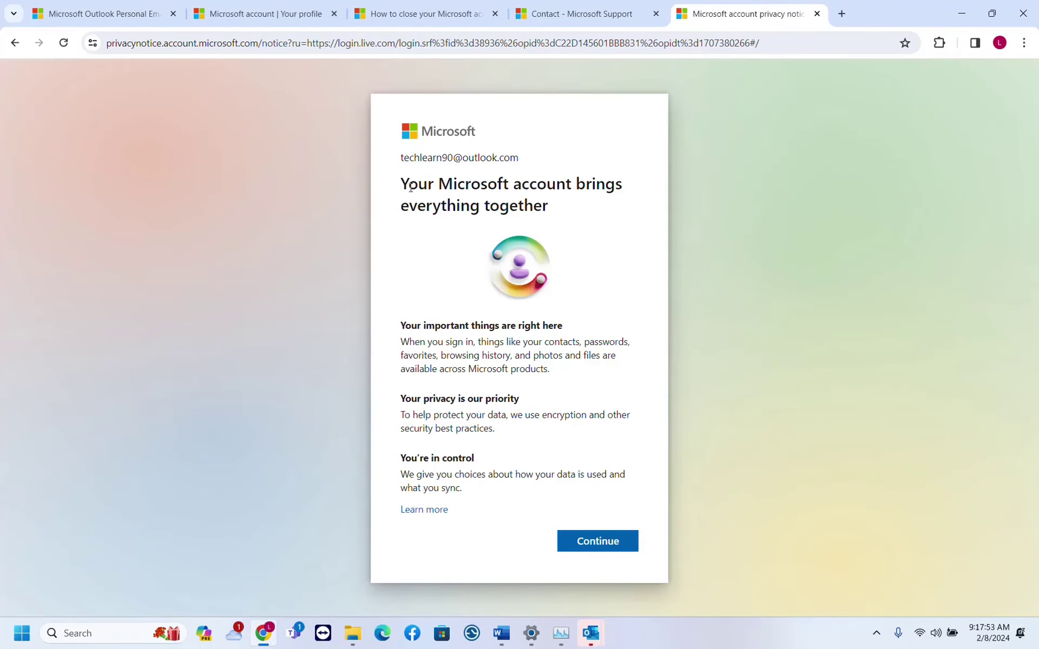
# Continue past the privacy notice and the readiness checklist.
pyautogui.click(598, 541)
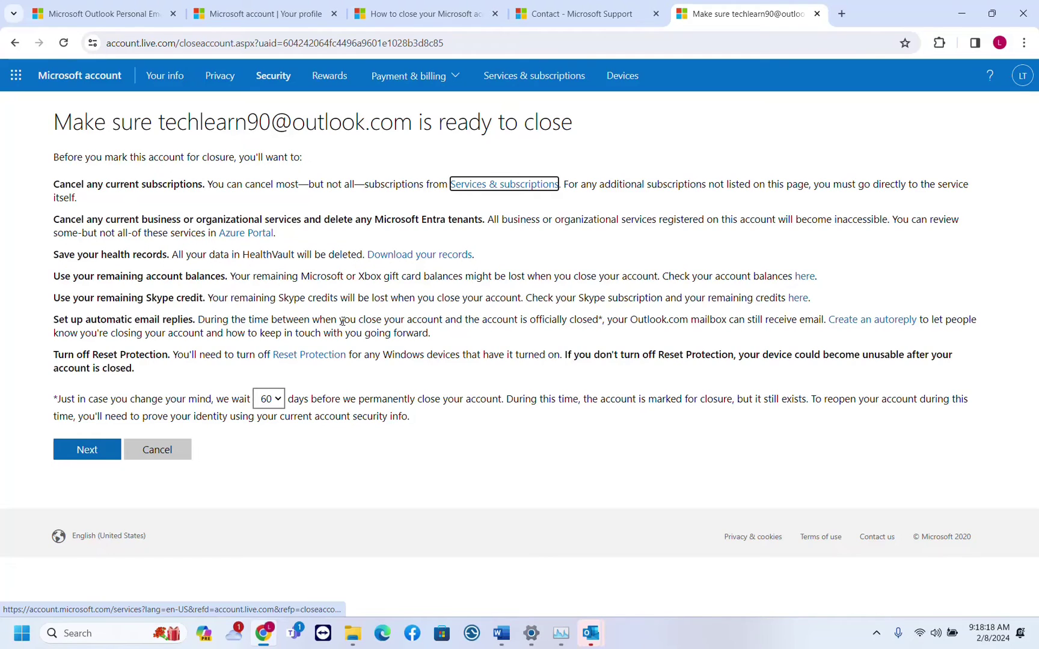
pyautogui.click(87, 450)
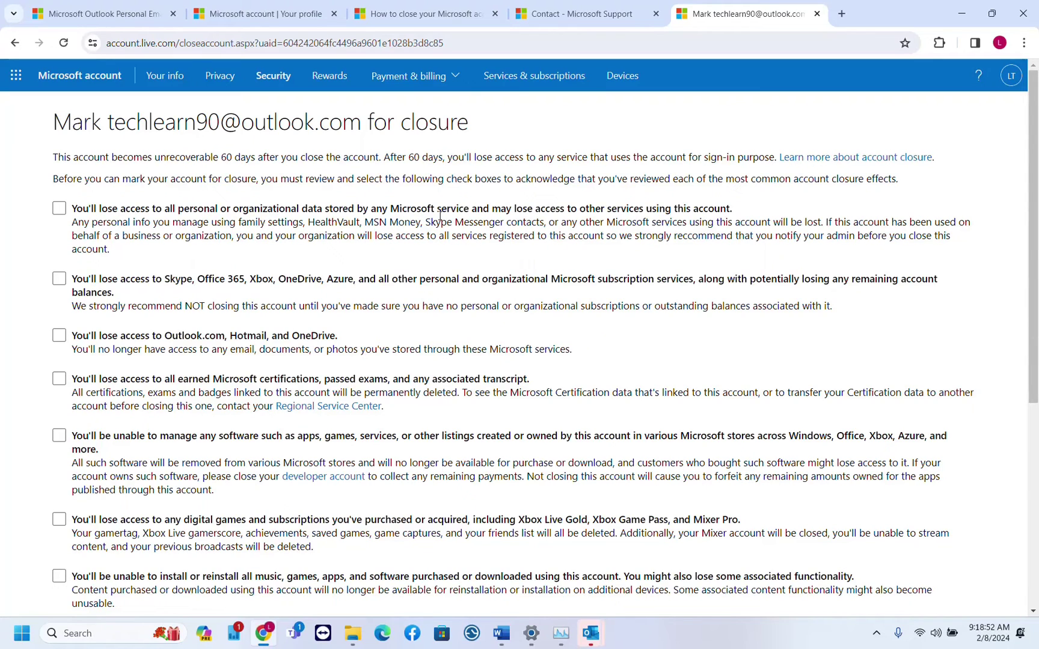
# Acknowledge losing data, subscriptions, Outlook/OneDrive, certifications and published software management.
pyautogui.click(60, 211)
pyautogui.click(60, 210)
pyautogui.click(59, 208)
pyautogui.click(59, 279)
pyautogui.click(59, 335)
pyautogui.scroll(-1, 63, 368)
pyautogui.click(59, 311)
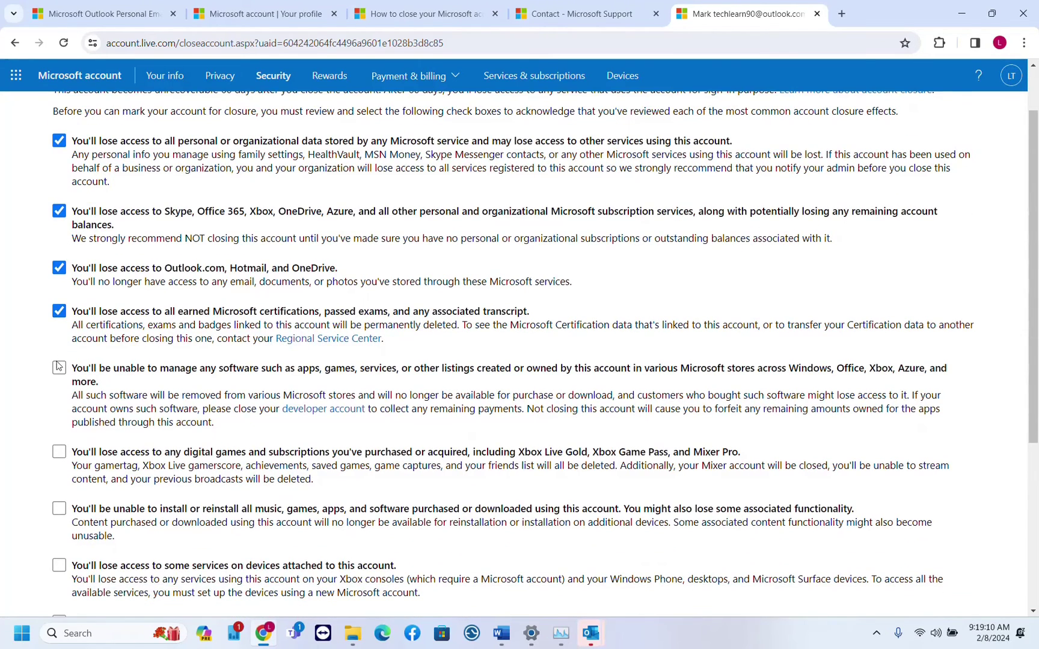
pyautogui.click(59, 368)
# Acknowledge losing games, purchased content, device services, Reset Protection, and the 60-day recovery period.
pyautogui.click(59, 452)
pyautogui.click(58, 509)
pyautogui.scroll(-3, 60, 509)
pyautogui.click(59, 362)
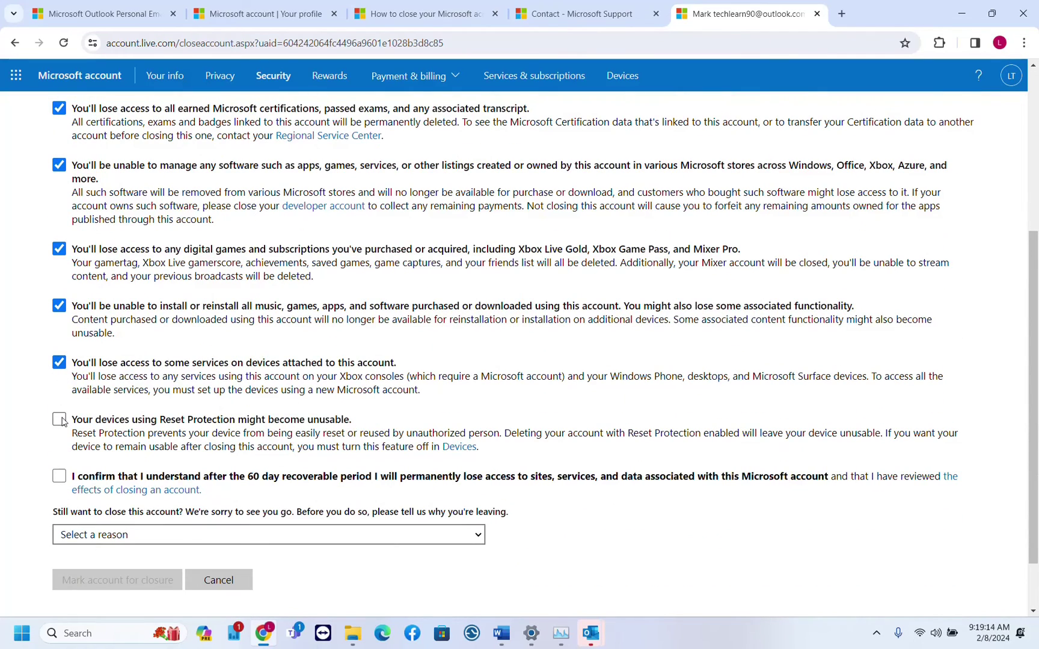
pyautogui.click(58, 419)
pyautogui.click(59, 476)
# Select "My reason isn't listed" as the reason for leaving.
pyautogui.scroll(-1, 433, 345)
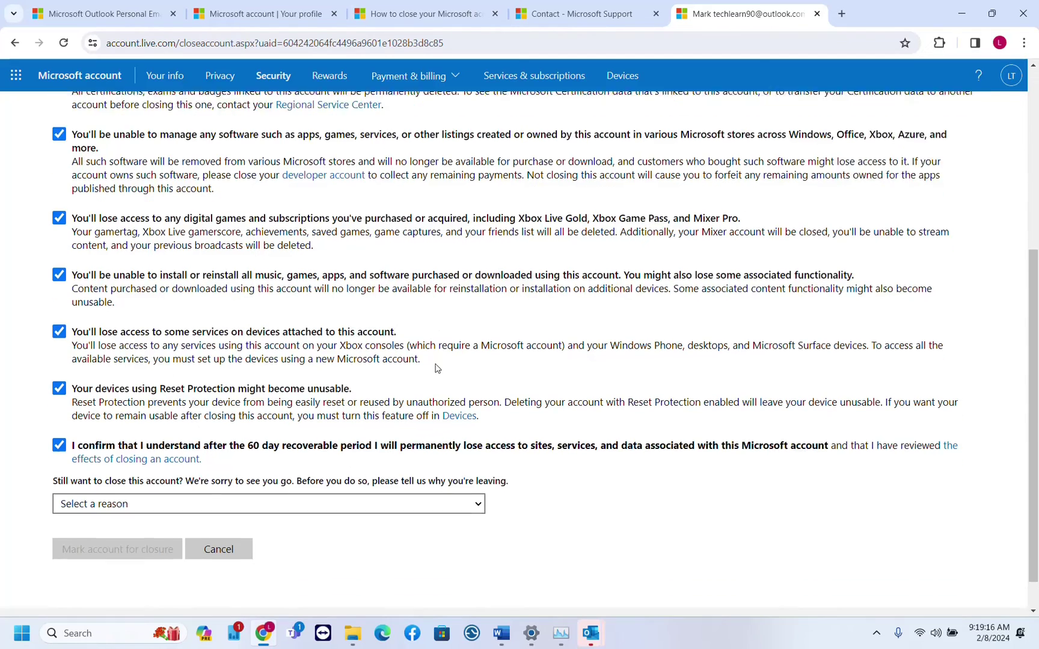
pyautogui.click(218, 466)
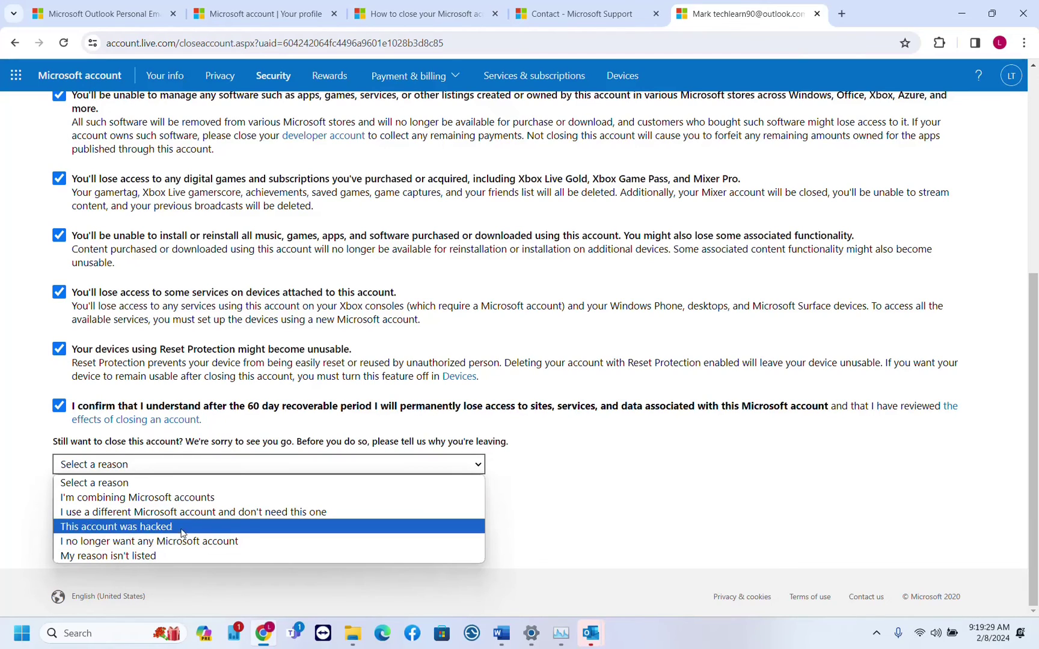
pyautogui.click(124, 556)
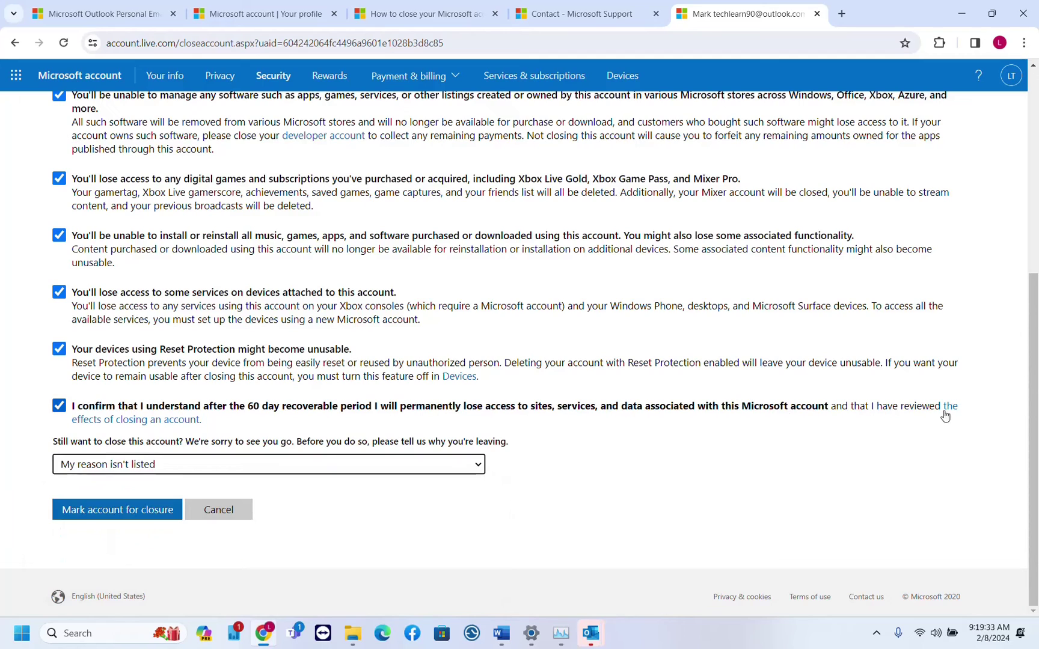
# Mark the account for closure on 4/8/2024, finish the confirmation, and begin signing back in.
pyautogui.click(118, 510)
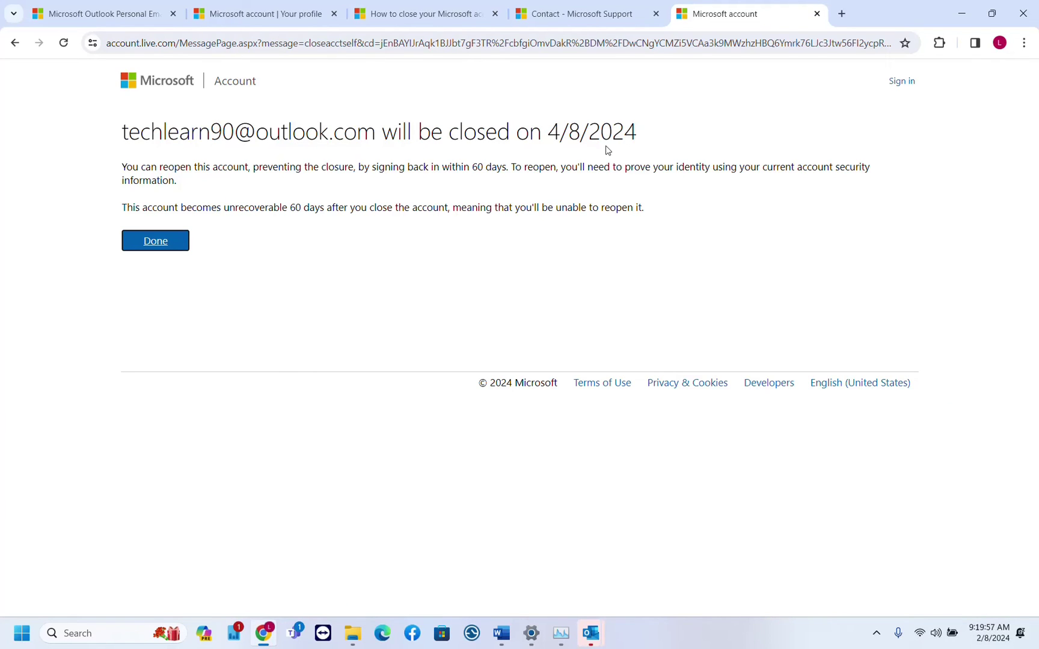
pyautogui.click(184, 243)
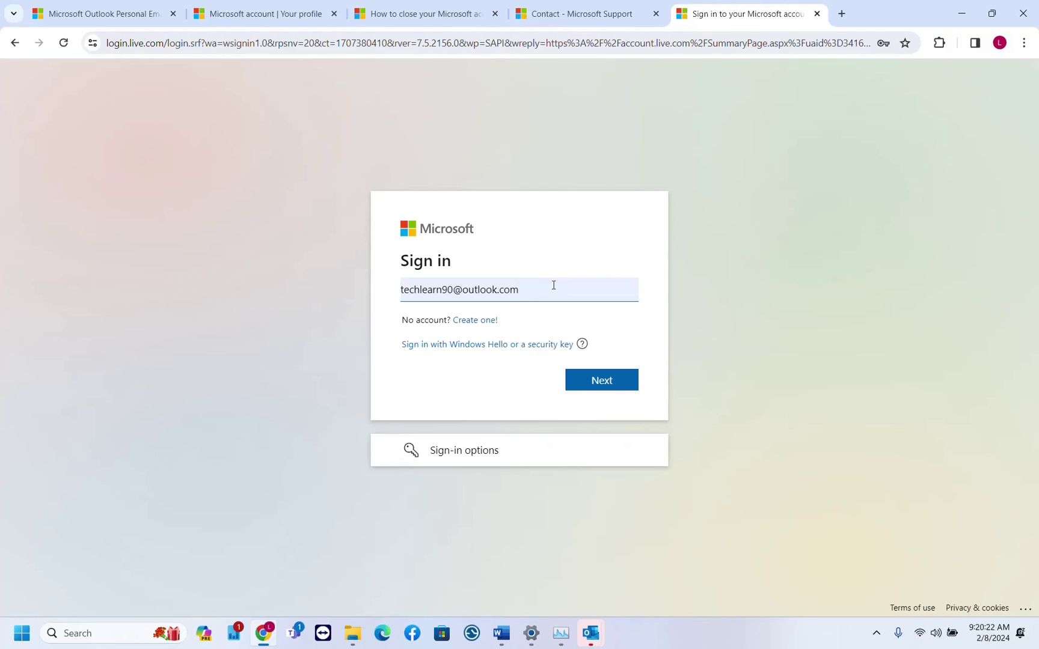
pyautogui.click(590, 392)
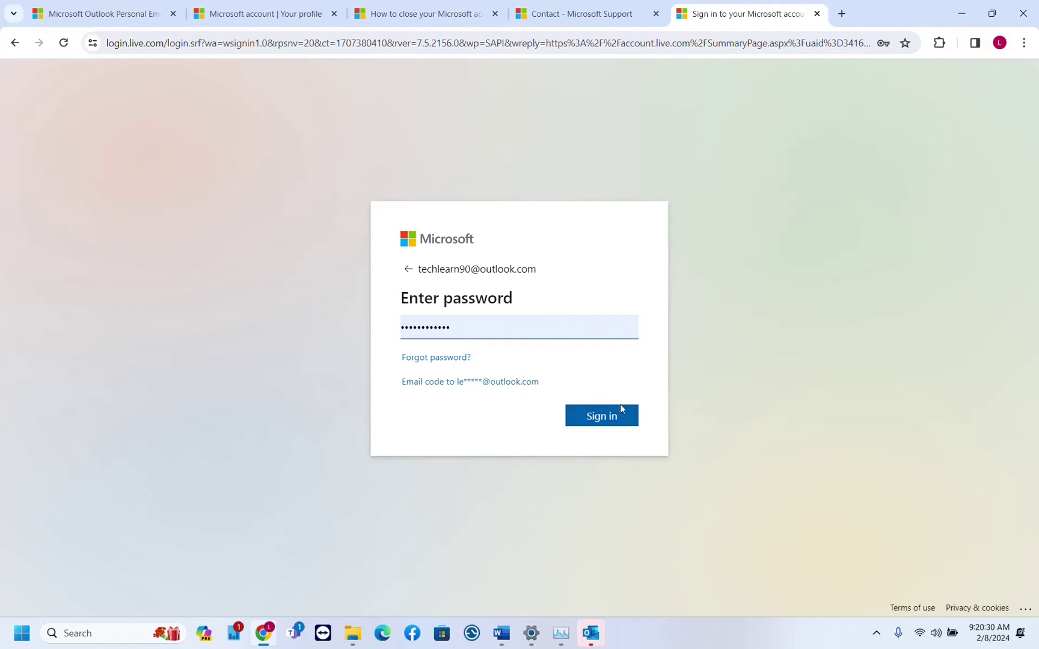